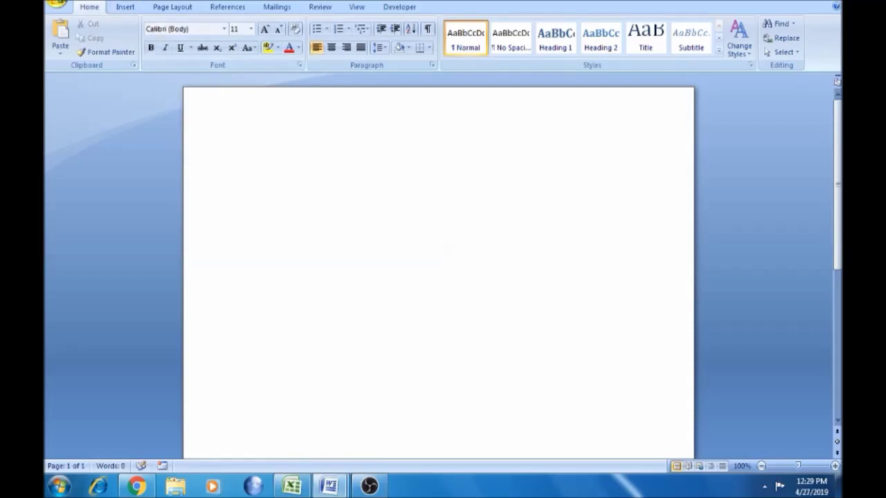
Open the New Document dialog from the Office button and scroll the template categories.
click(58, 4)
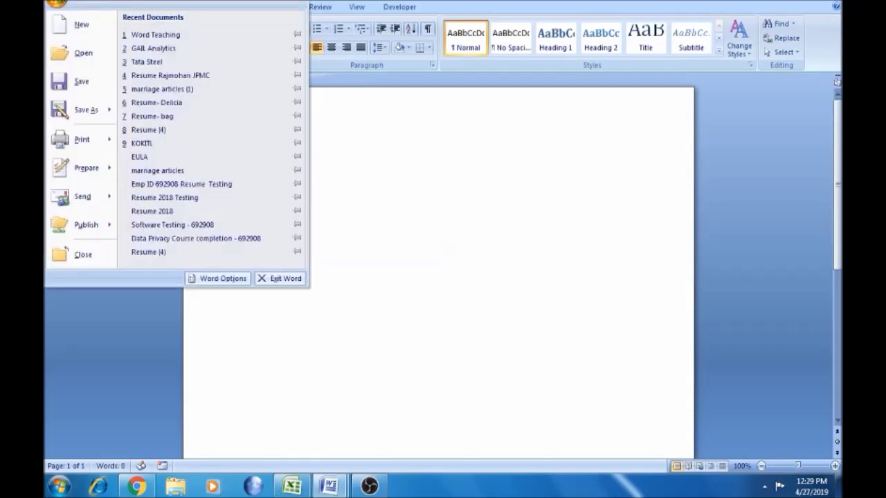
click(73, 26)
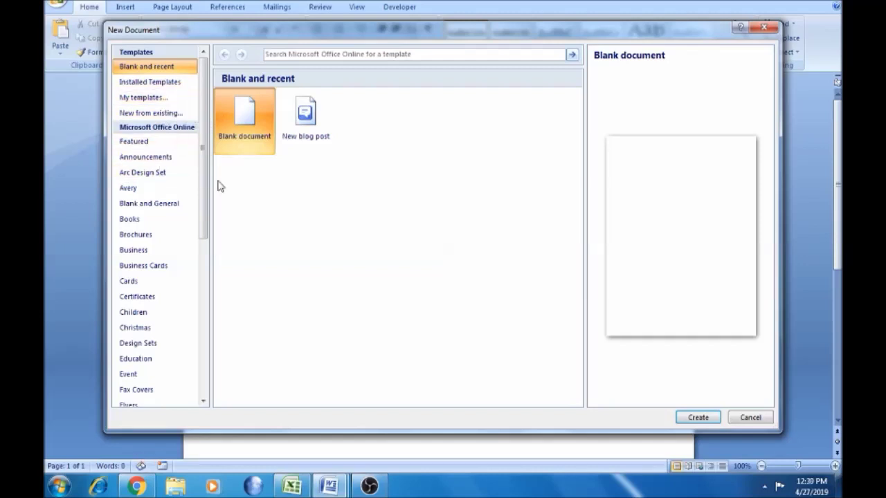
drag(203, 178, 207, 406)
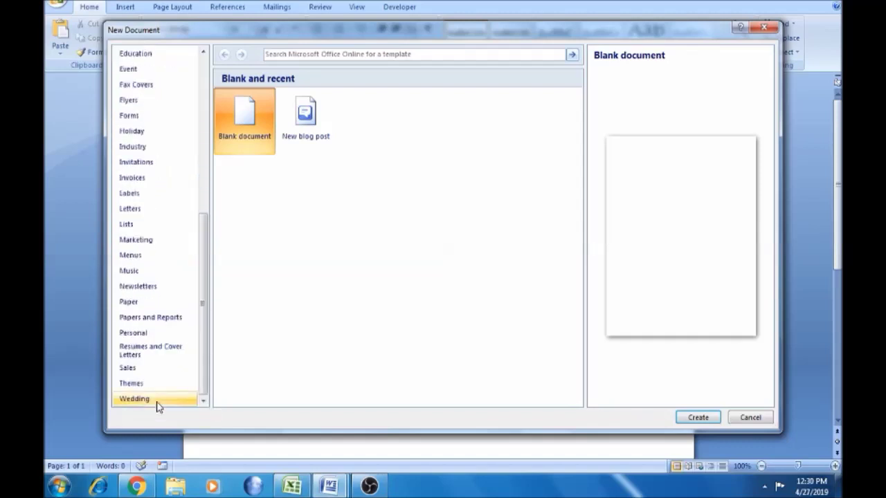
Browse the Resumes, Invoices and other online template categories, then return to Blank and recent.
click(153, 357)
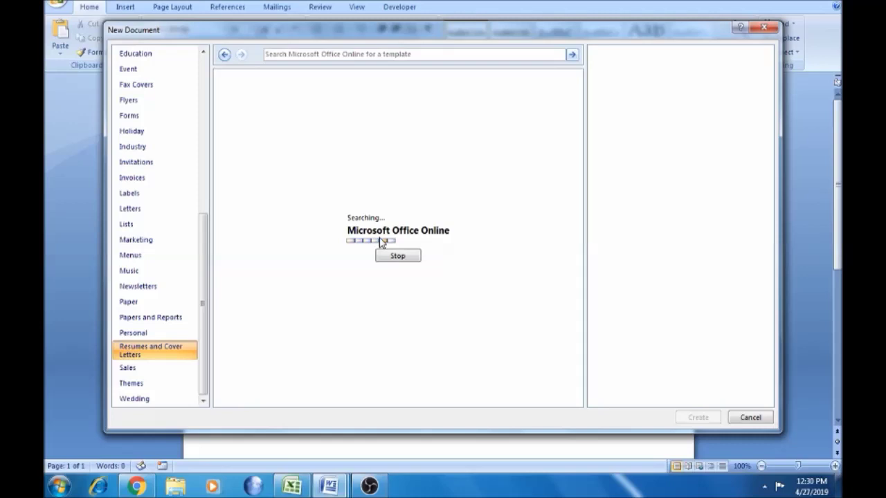
click(361, 55)
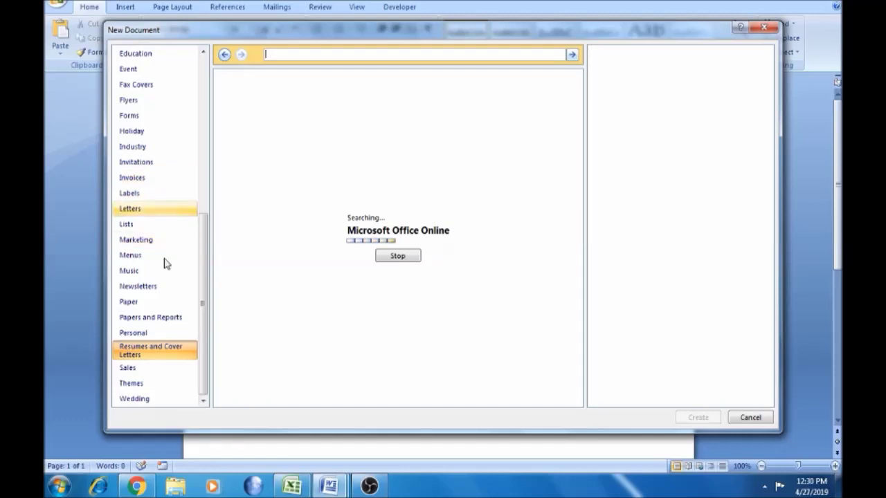
click(139, 181)
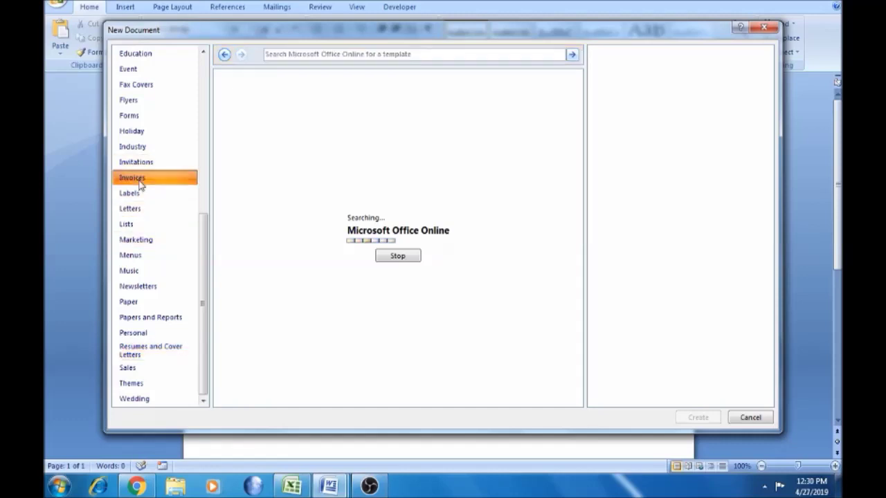
click(170, 245)
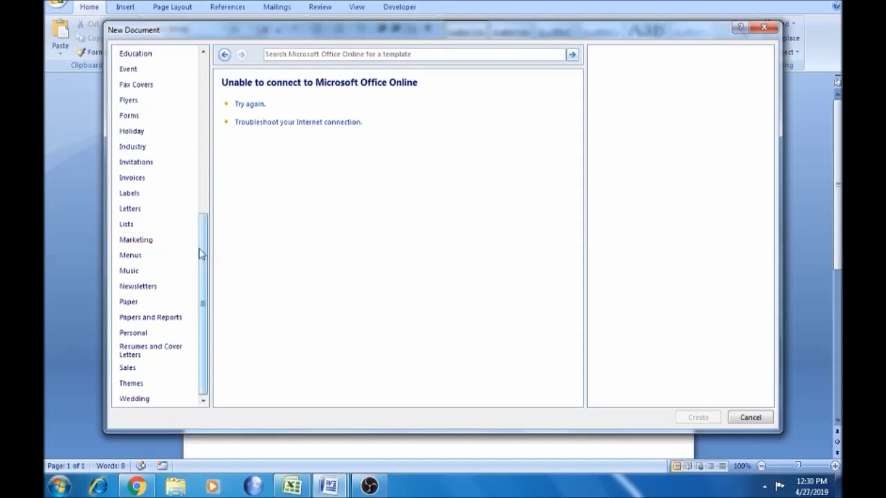
drag(202, 256, 198, 86)
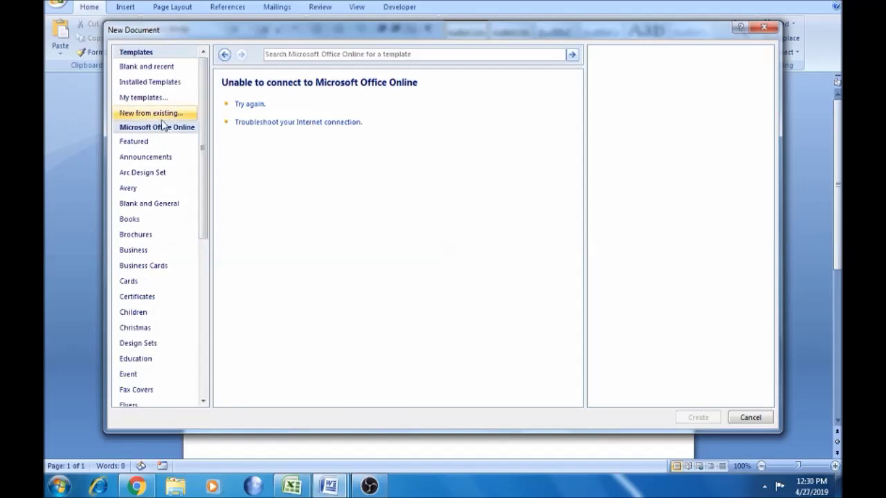
click(157, 67)
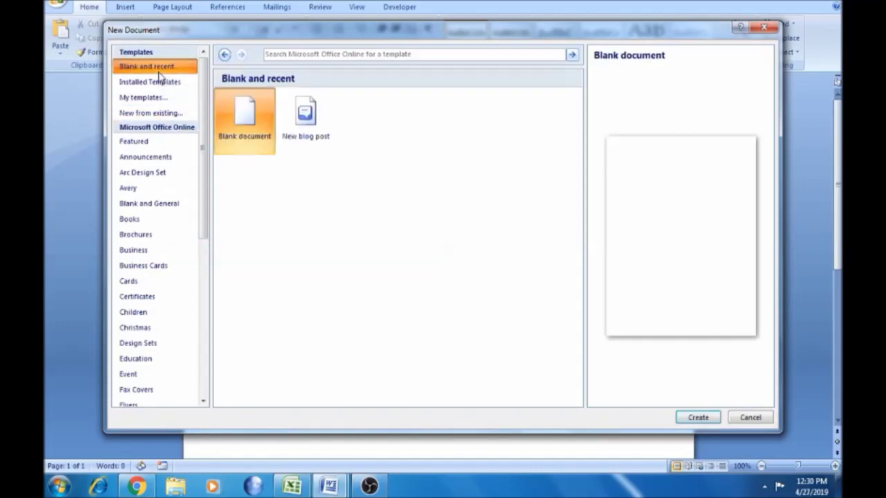
Create a new Blank document from the Blank and recent templates.
double_click(246, 128)
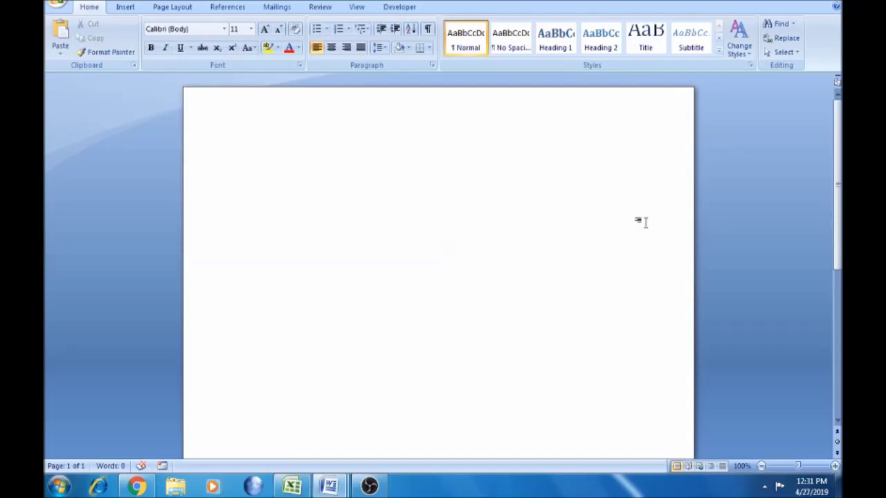
Set the font size to 22 and type 'This is a new word file.'.
click(251, 29)
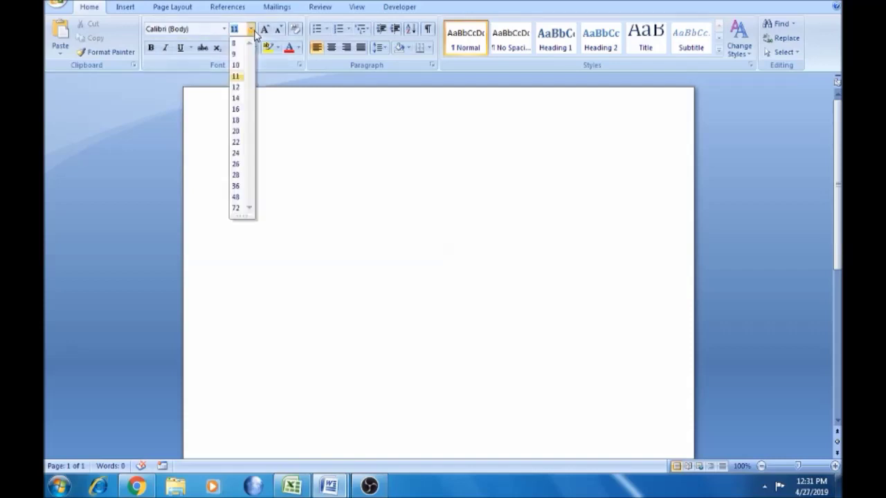
click(239, 143)
text(this)
key(BackSpace)
key(BackSpace)
key(BackSpace)
key(BackSpace)
key(BackSpace)
text(this)
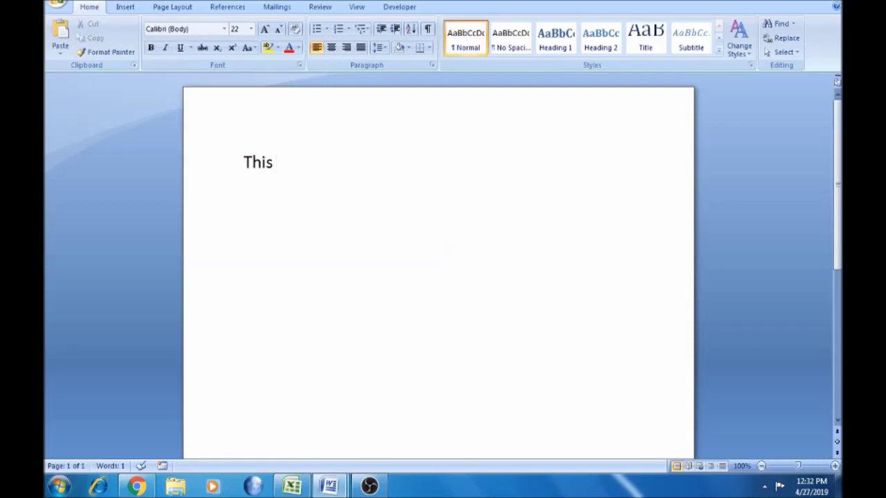
text(is)
text(a new )
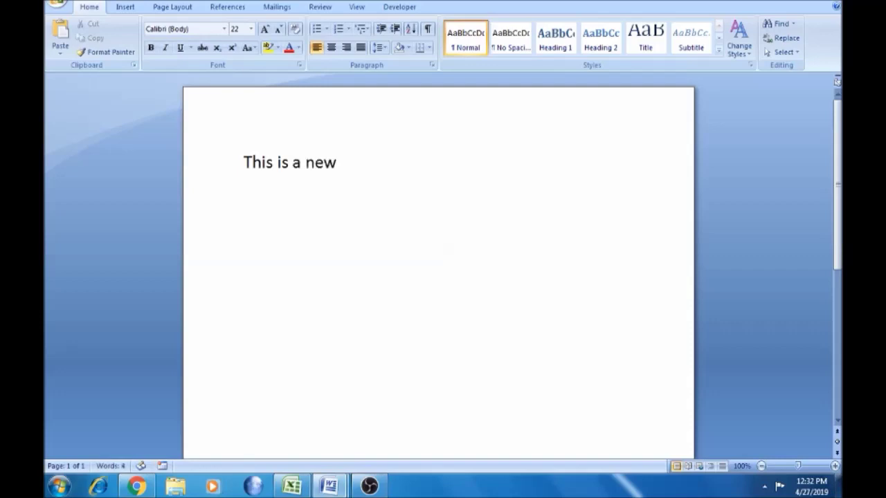
text(d)
key(BackSpace)
text(word)
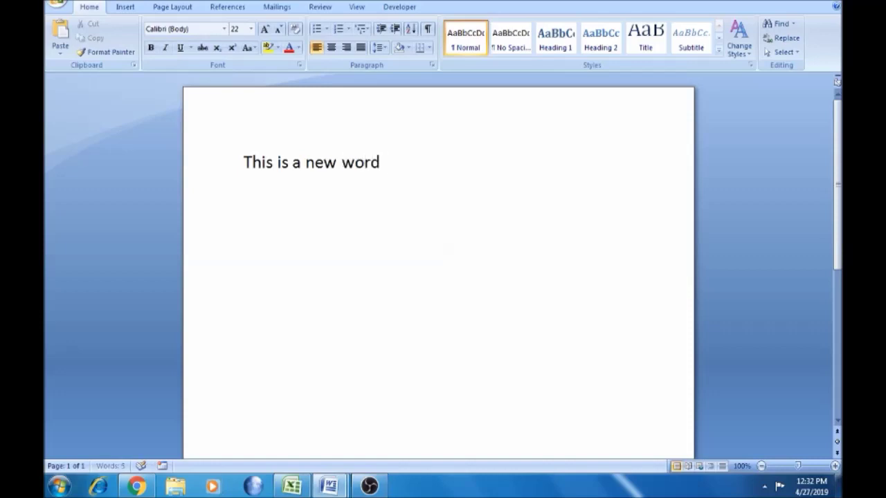
text( file. In)
key(BackSpace)
key(BackSpace)
key(BackSpace)
key(BackSpace)
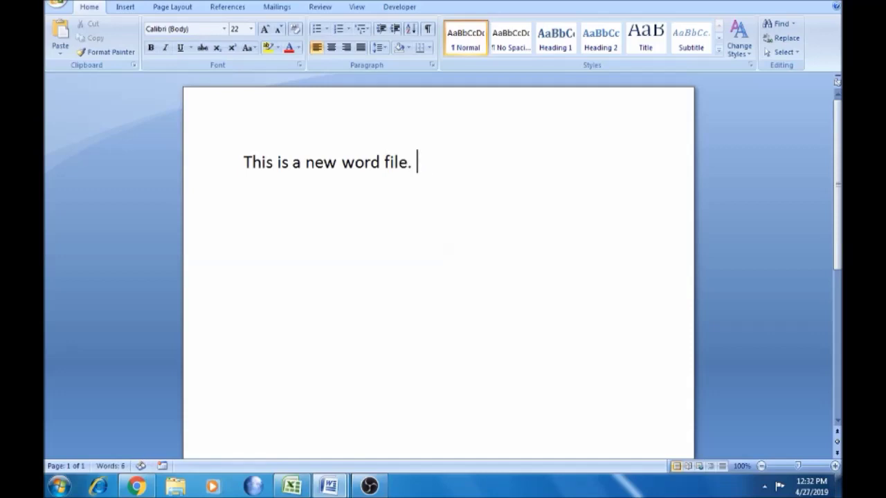
Type 'In this word file I am going to teach a new basic things.' after the first sentence.
text(in)
text(this )
text(word )
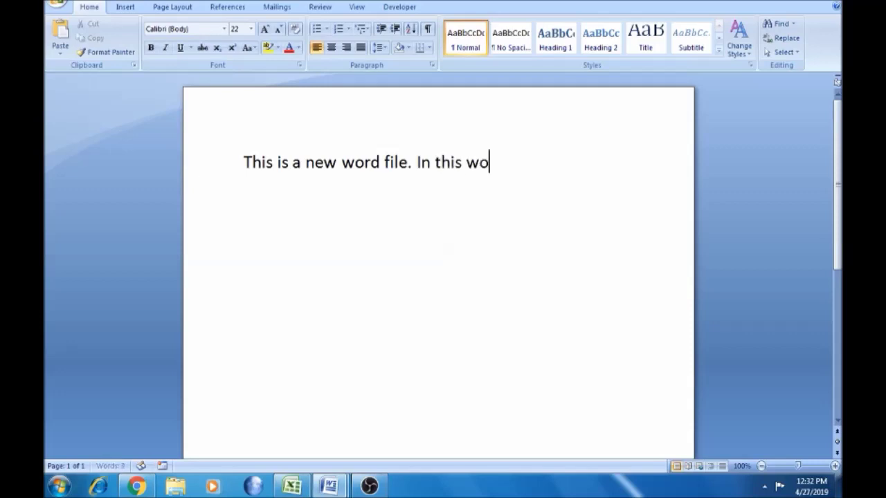
text(file)
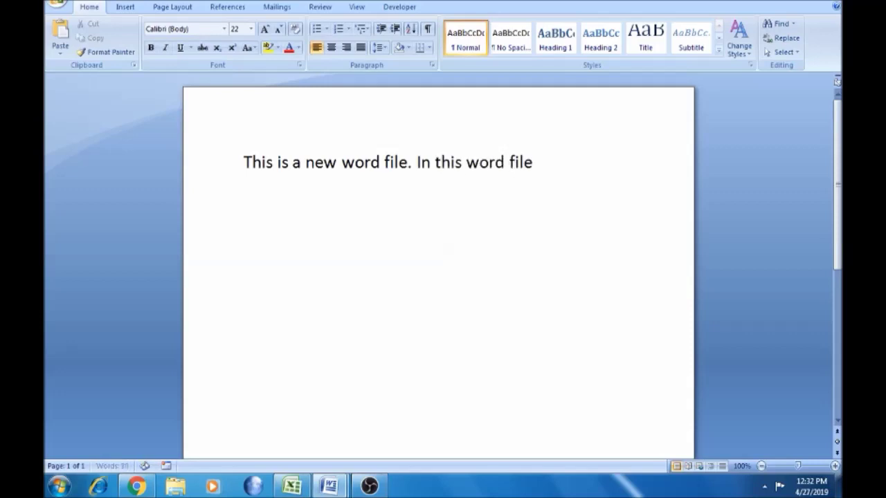
text( I am)
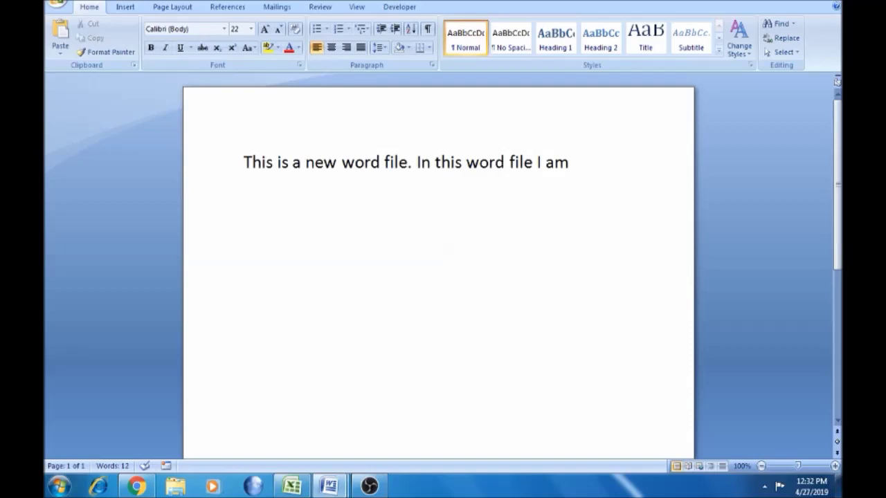
text(gpoing)
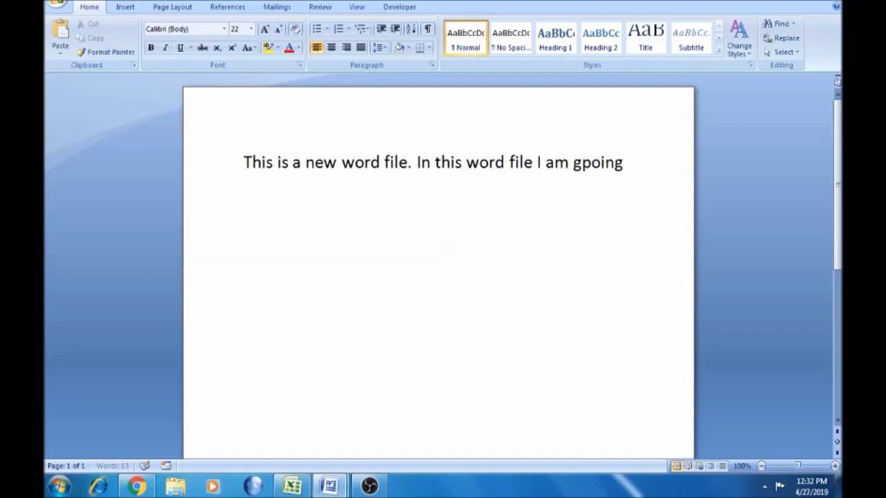
key(BackSpace)
key(BackSpace)
key(BackSpace)
key(BackSpace)
key(BackSpace)
key(BackSpace)
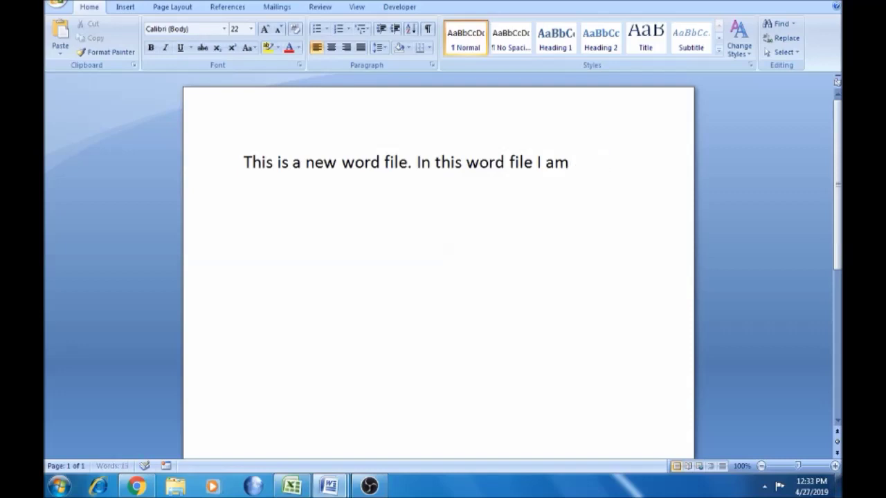
text(going)
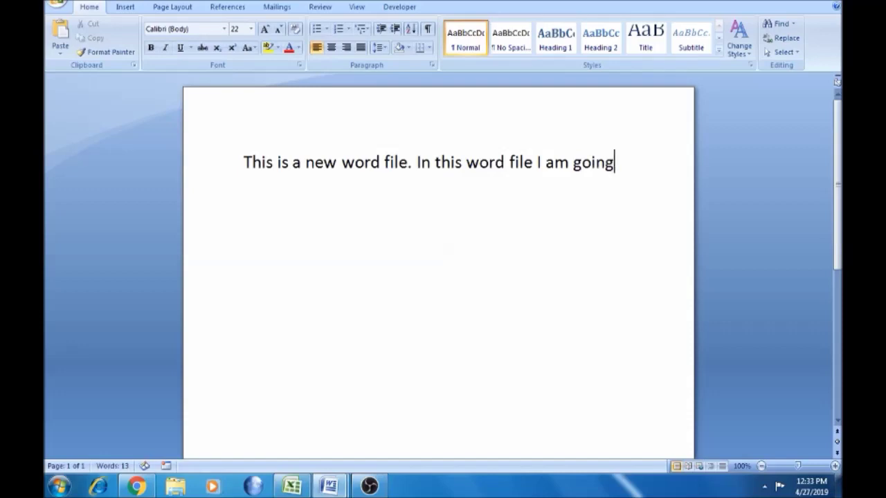
text( to)
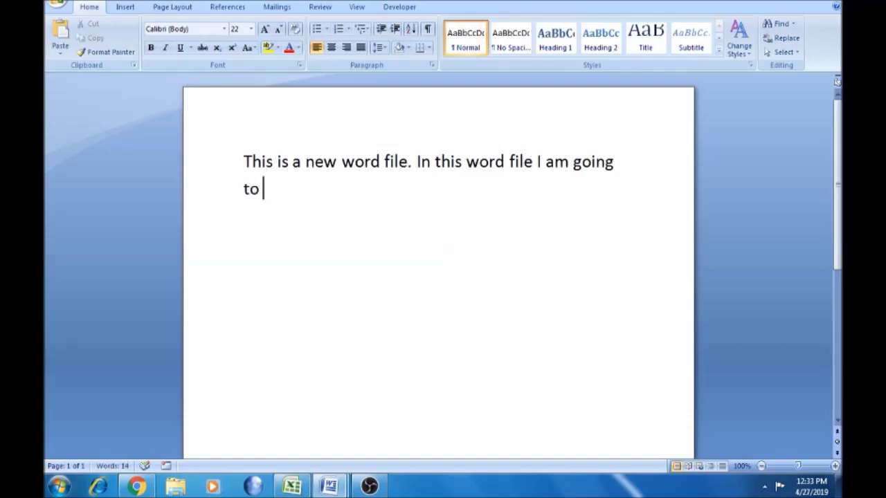
key(BackSpace)
key(BackSpace)
text(t)
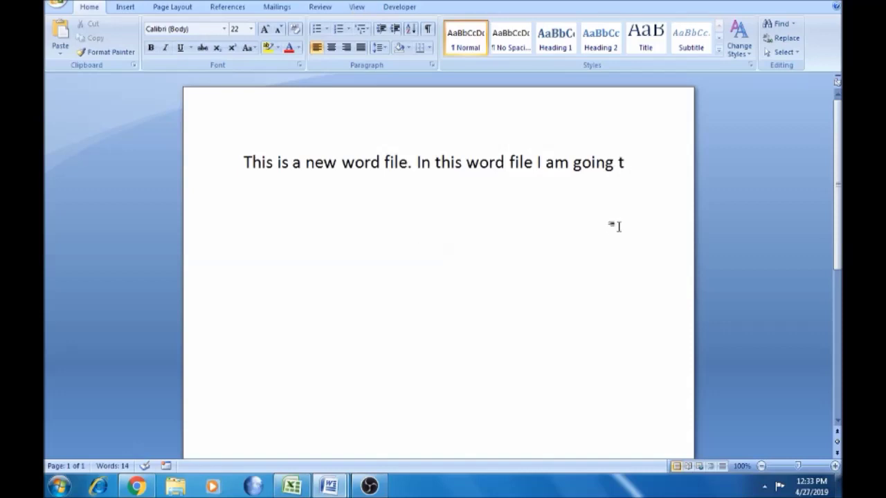
text(o)
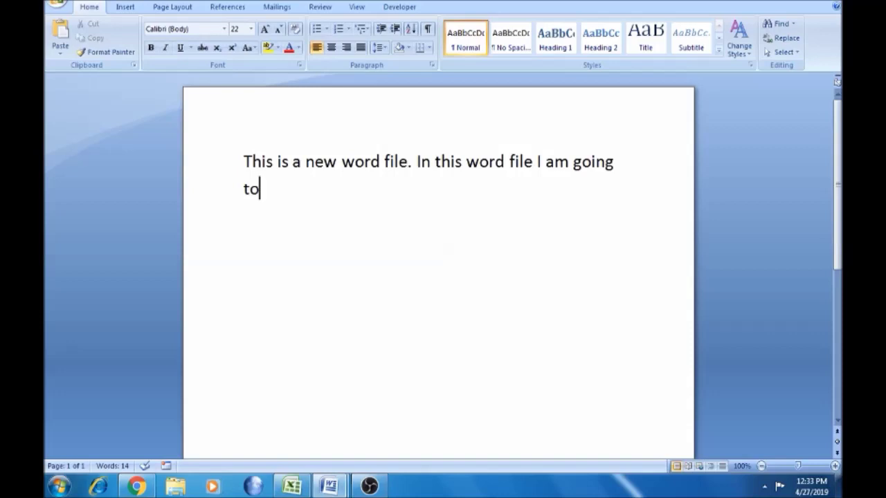
text(tea)
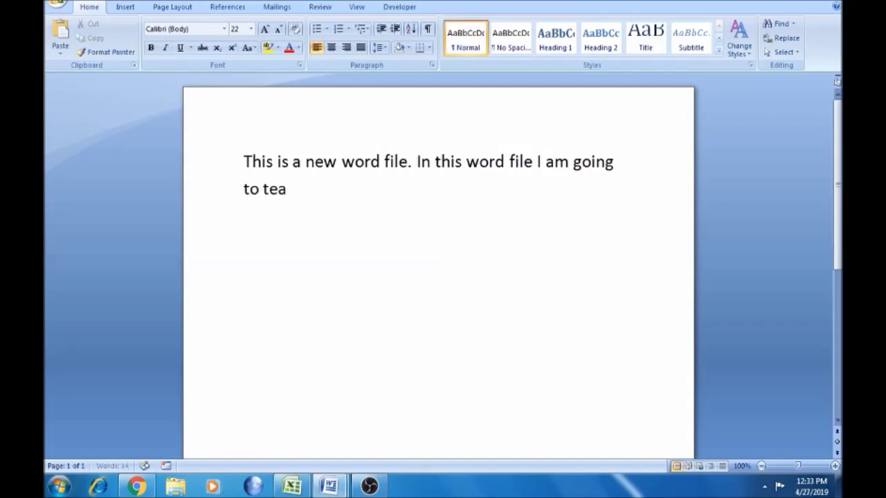
text(ch a new basic things)
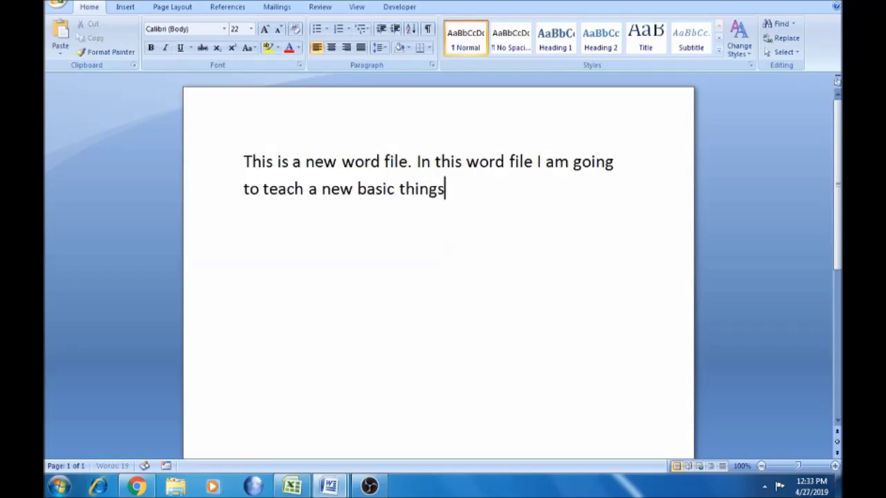
text(.)
Add a new paragraph 'Here I am going to type new things very slowly and going to teach.'.
key(Return)
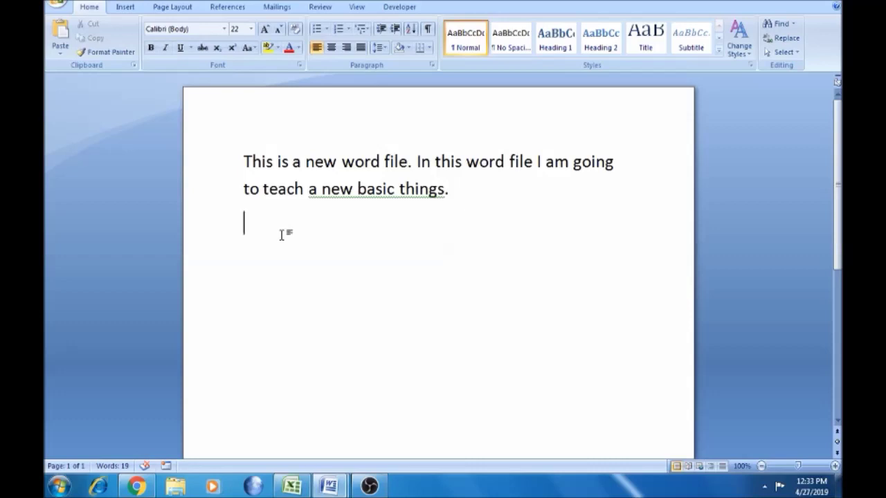
text(here )
text(I am g)
text(oi)
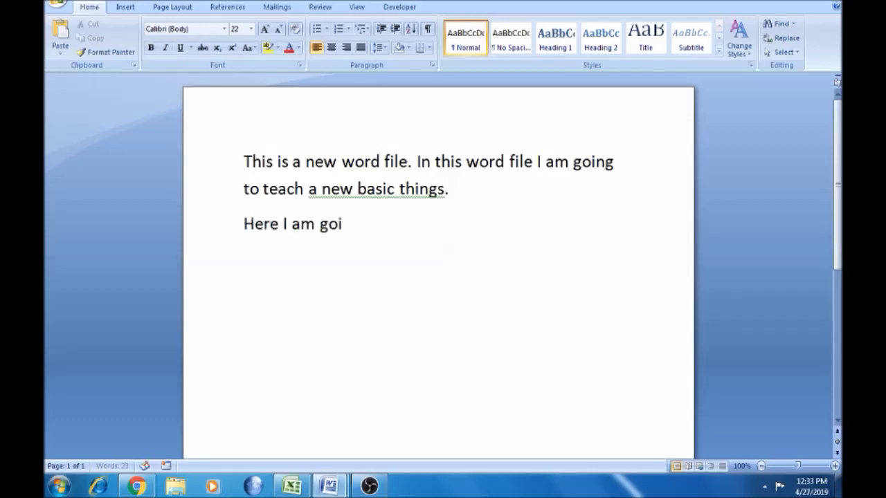
text(ng to )
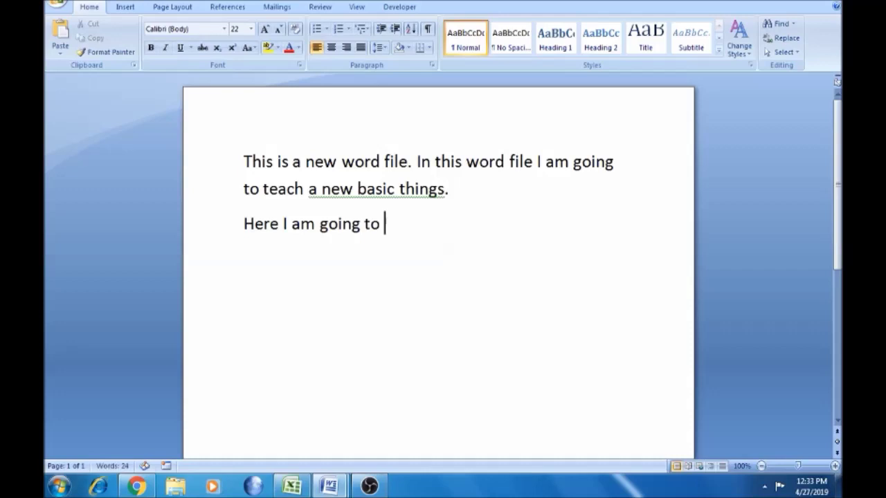
text(type new th)
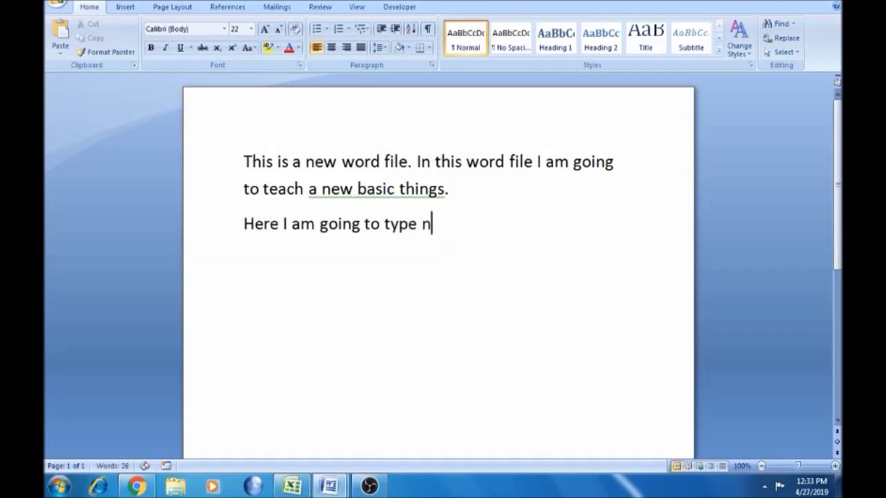
text(inf)
key(BackSpace)
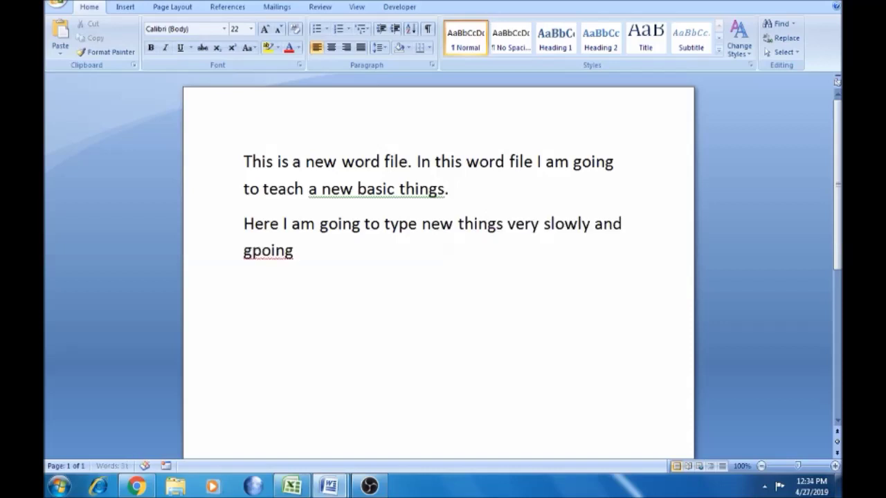
key(BackSpace)
key(BackSpace)
key(BackSpace)
key(BackSpace)
key(BackSpace)
key(BackSpace)
text(goi)
key(BackSpace)
text(ing)
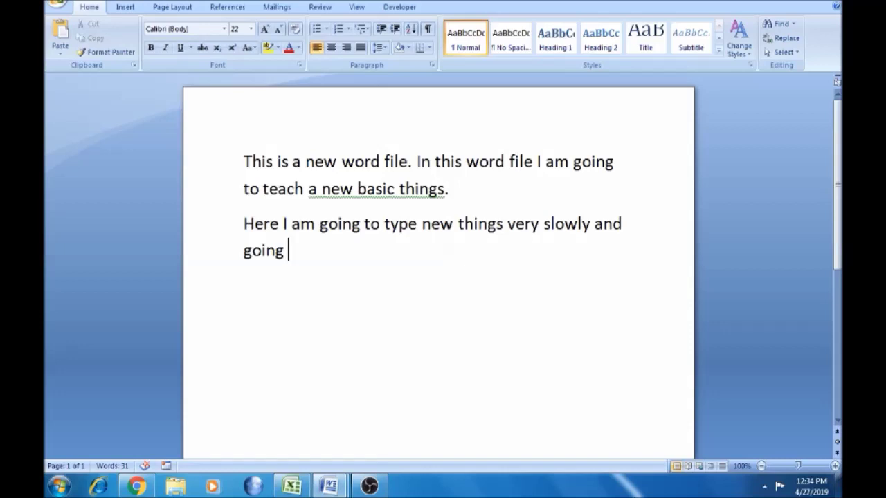
text(to teach.)
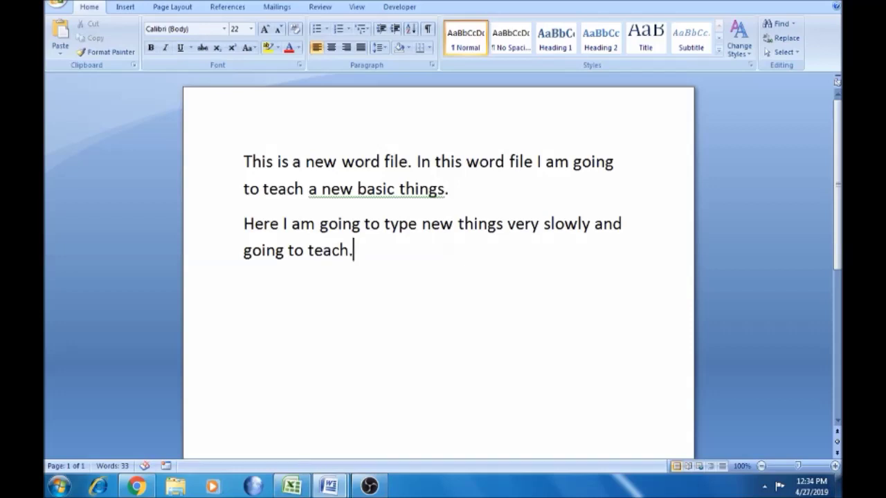
key(Return)
Add a Tab-indented line 'My name is' plus the author's name, ignoring its spelling flag.
key(Tab)
text(My )
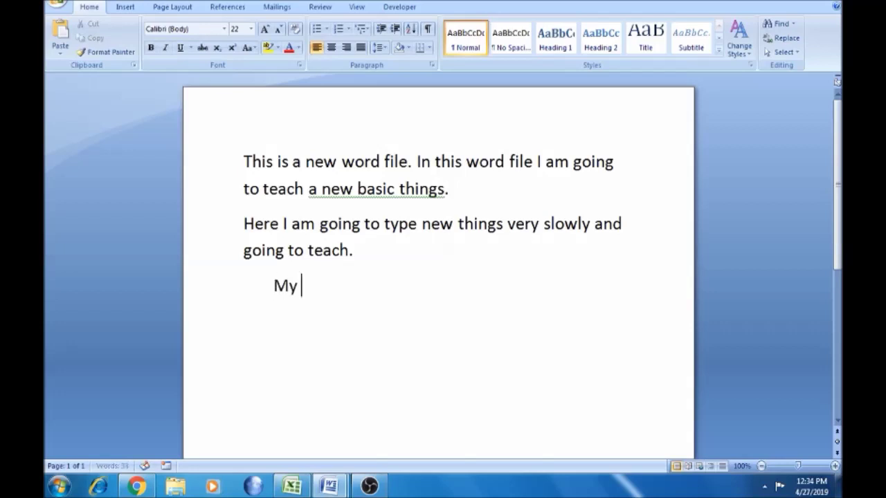
text(name is )
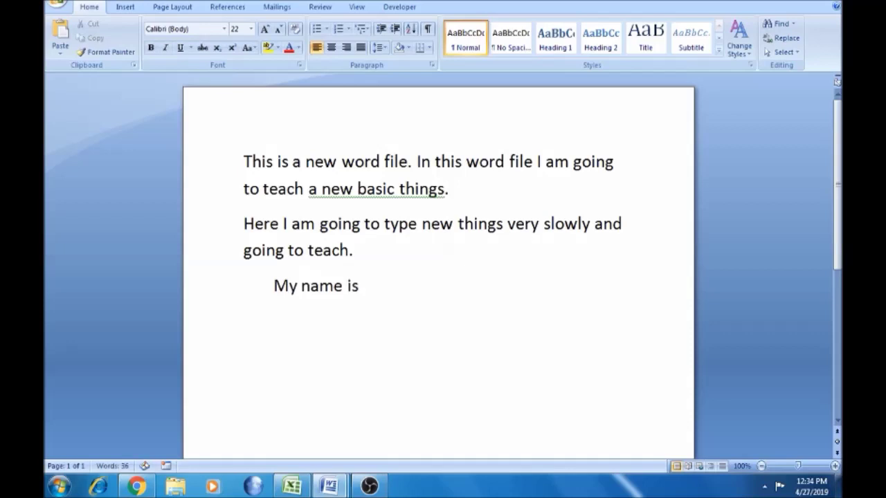
text(rajmohan)
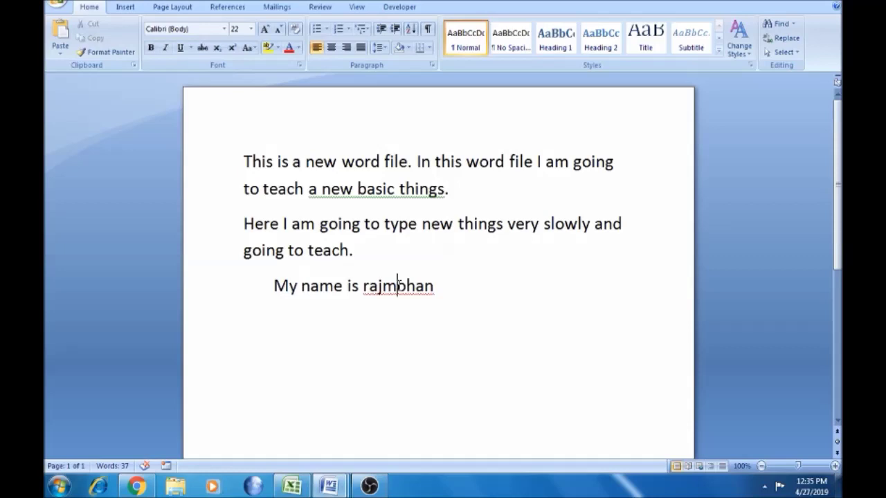
right_click(407, 287)
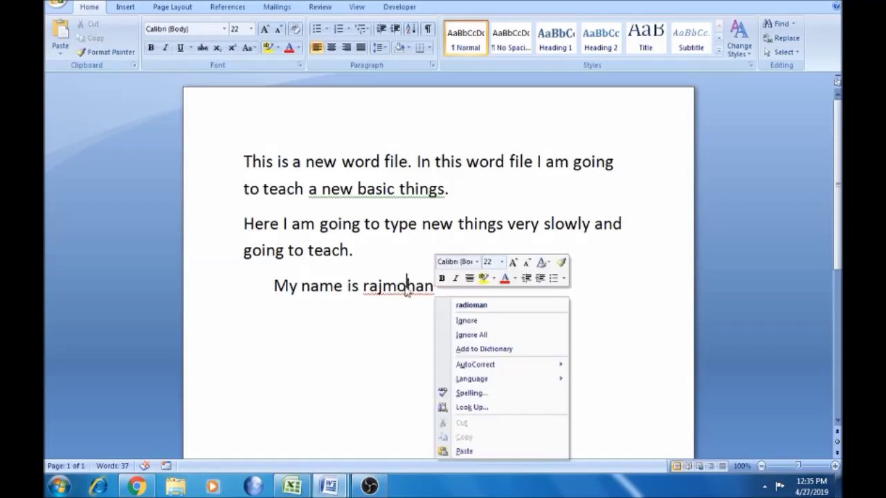
click(466, 320)
click(441, 288)
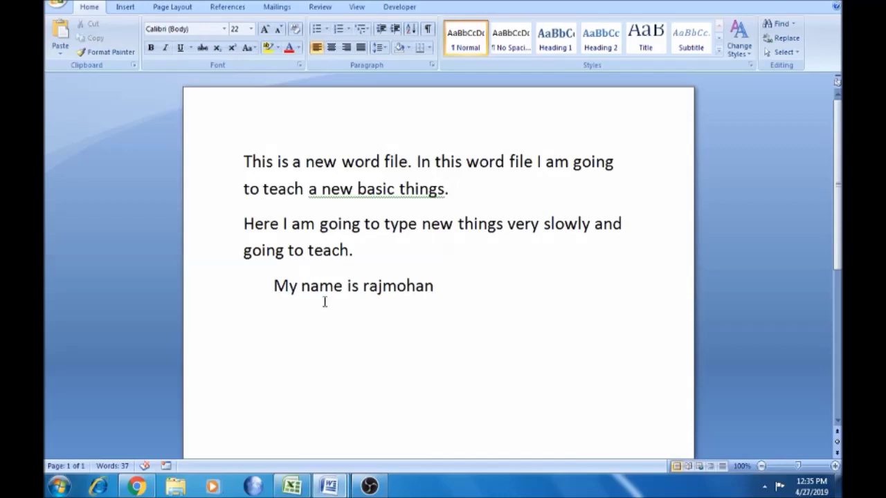
Move the insertion point back and forth across the name line's indent.
click(276, 286)
key(Left)
key(Right)
key(Left)
key(Right)
Try Tab indents on an empty line below the name, then indent the 'Here' paragraph's first line.
click(440, 286)
key(Return)
key(Tab)
key(Tab)
key(Tab)
key(Tab)
key(BackSpace)
key(BackSpace)
key(BackSpace)
key(Return)
key(Return)
key(Tab)
click(246, 224)
key(Tab)
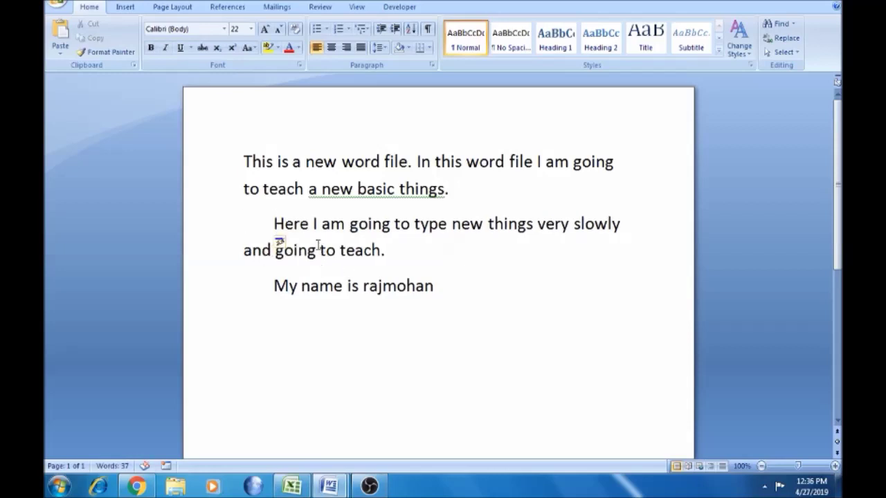
Remove the first-line indents from the 'This' and 'Here' paragraphs.
click(244, 161)
key(Tab)
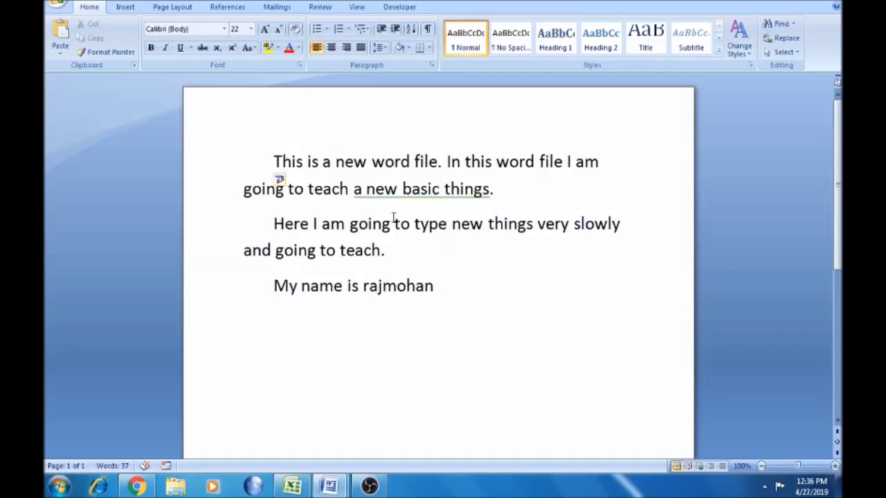
click(273, 223)
key(BackSpace)
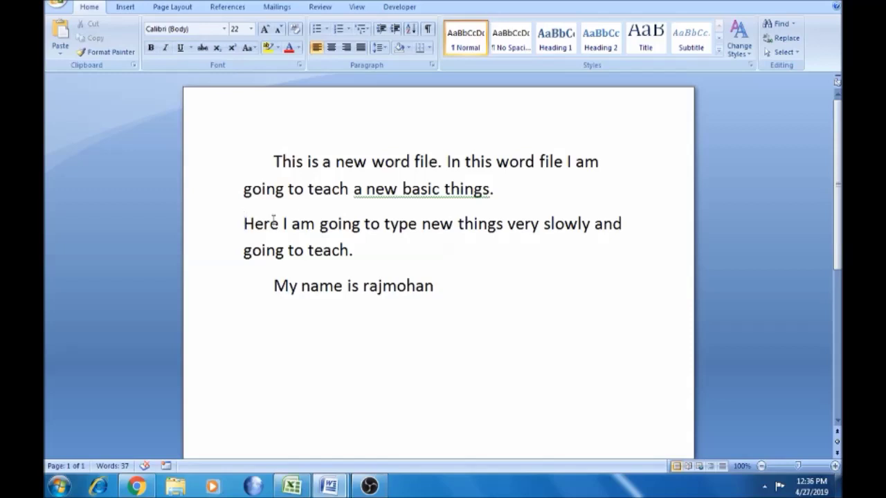
click(273, 161)
key(BackSpace)
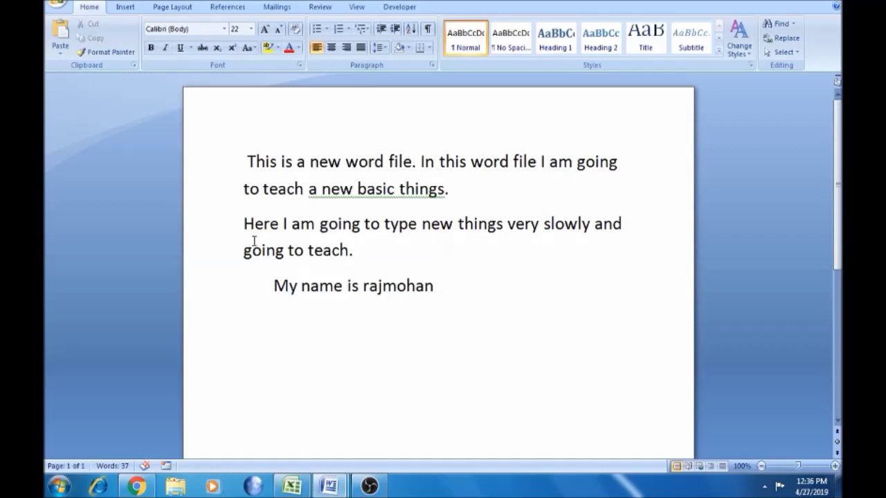
Switch to the OBS recording window from the taskbar.
mouse_move(371, 485)
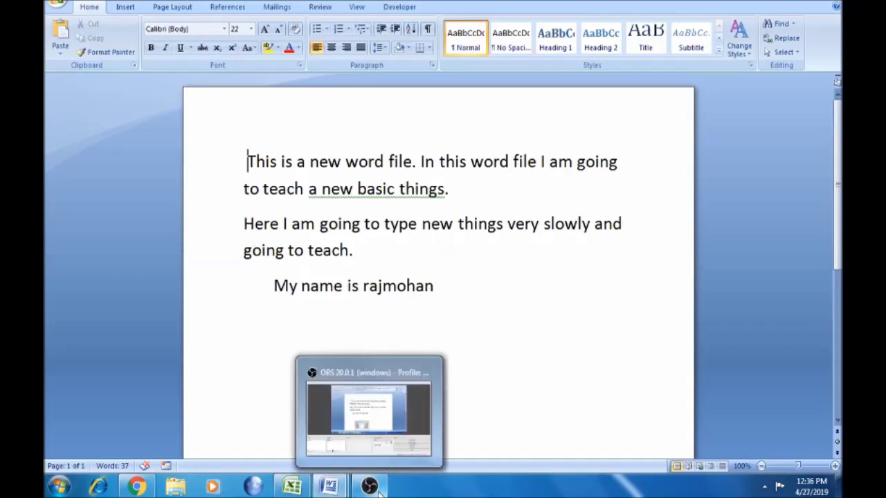
click(504, 261)
click(369, 486)
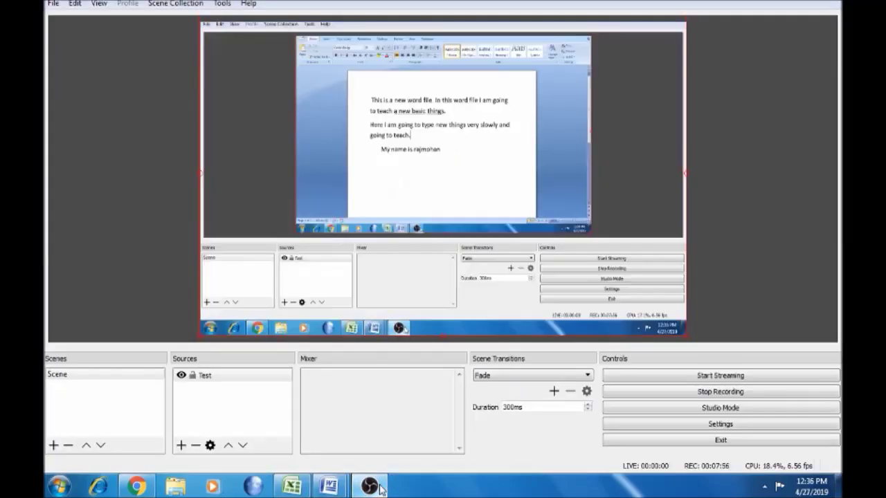